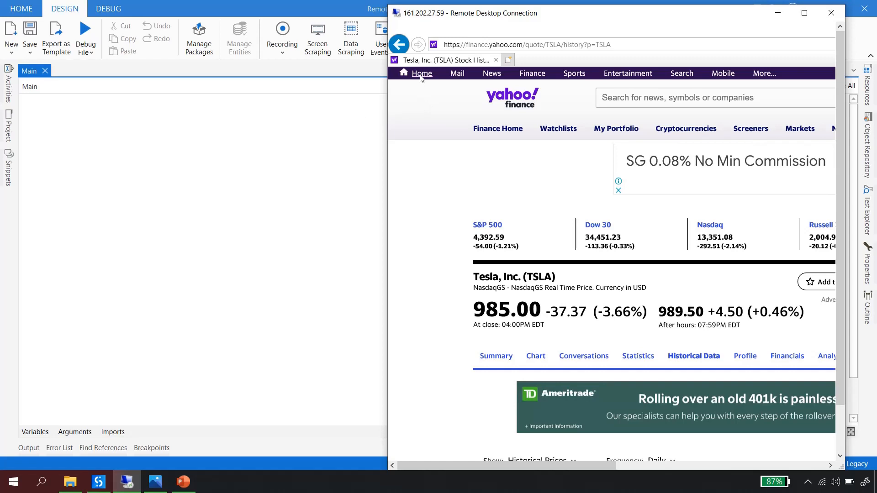
- Create a new sequence workflow named ImageAutomation in the RemoteAutomation project
left_click(242, 179)
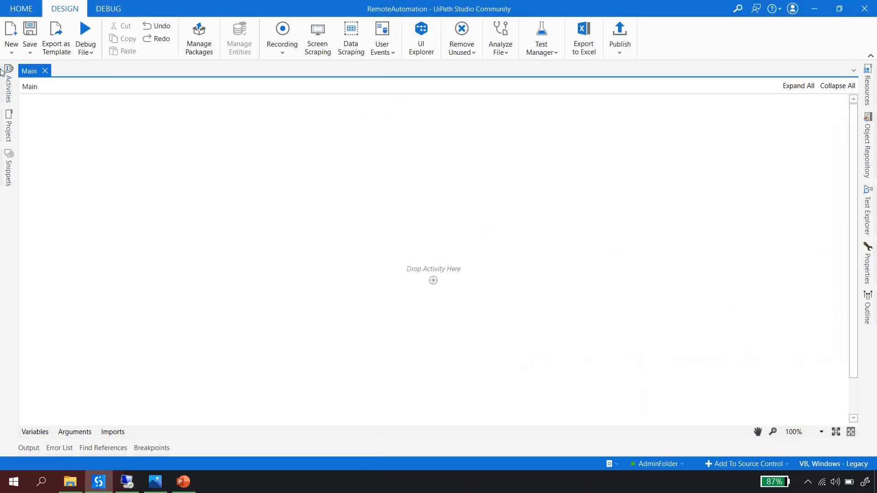
left_click(11, 49)
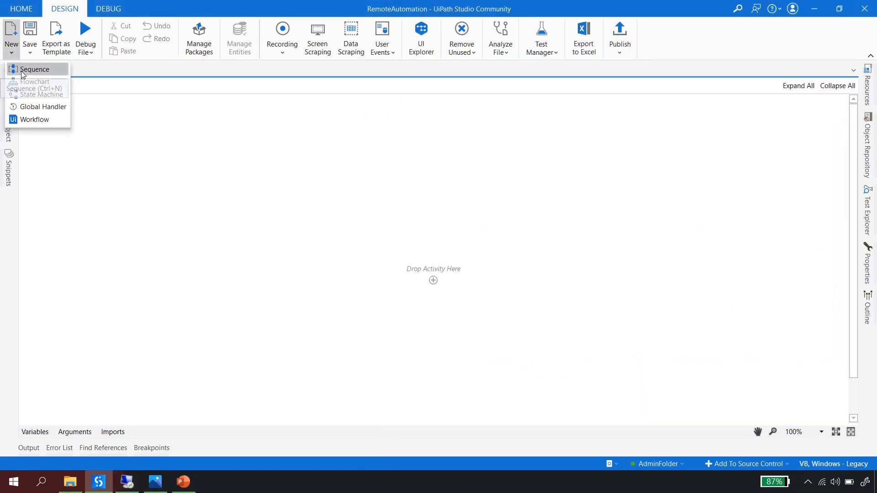
left_click(22, 73)
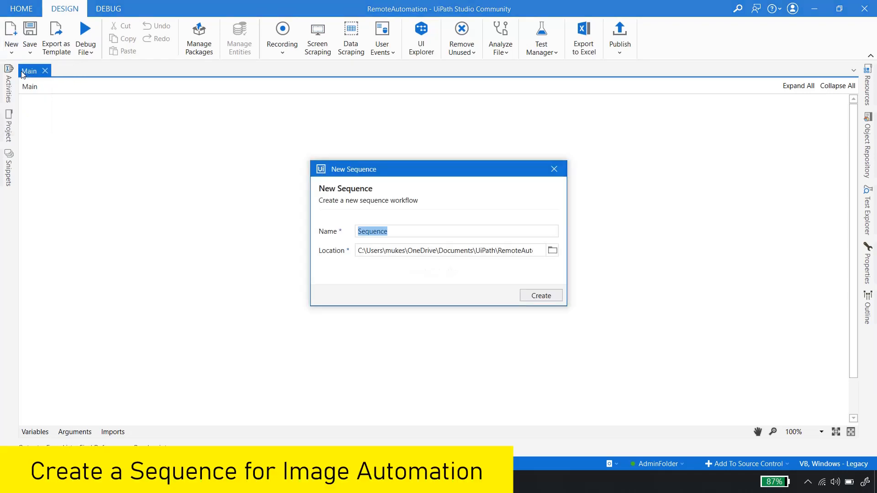
type("ImageAutomation")
left_click(535, 296)
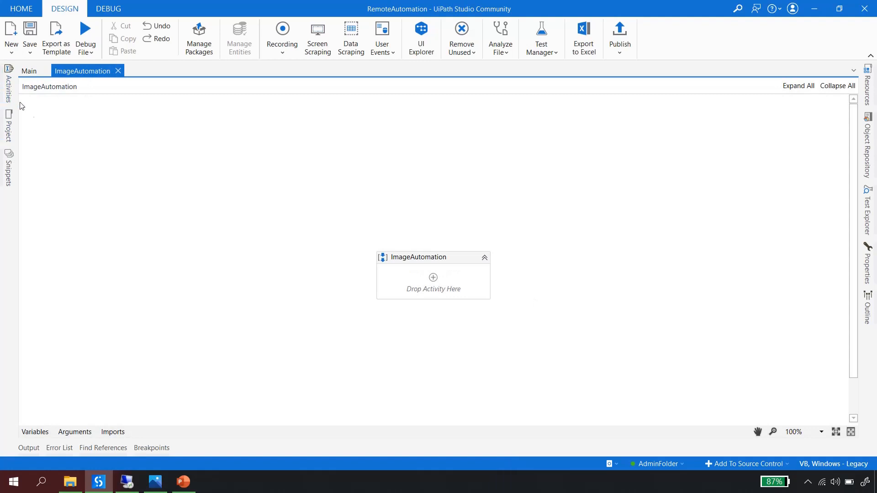
- Find the Click Image activity and add it to the ImageAutomation sequence
left_click(6, 97)
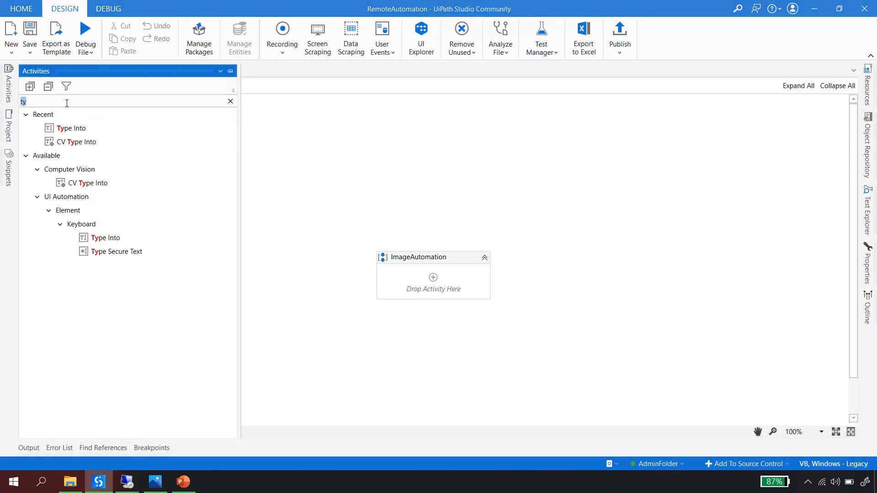
key("BackSpace")
type("click u")
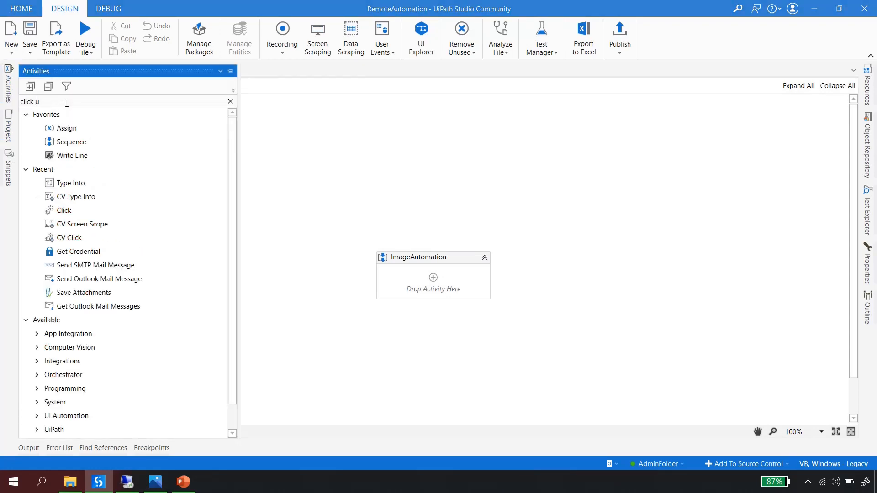
key("BackSpace")
type("ima")
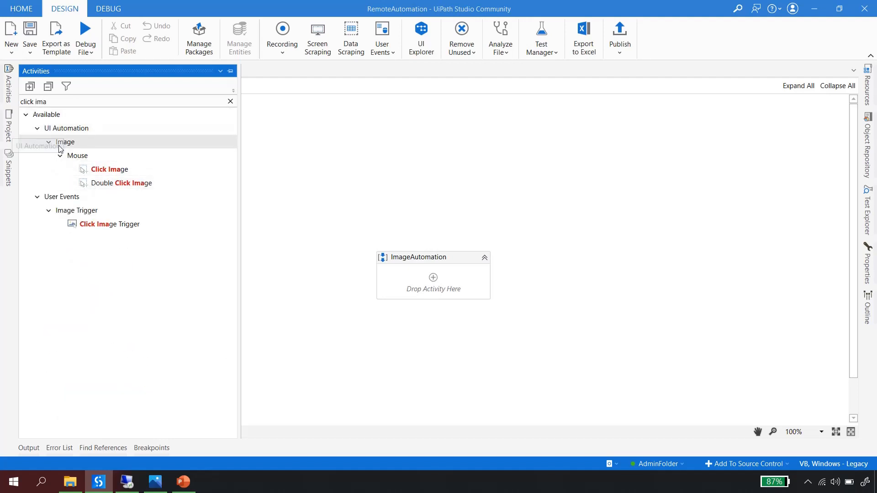
left_click_drag(105, 172, 442, 279)
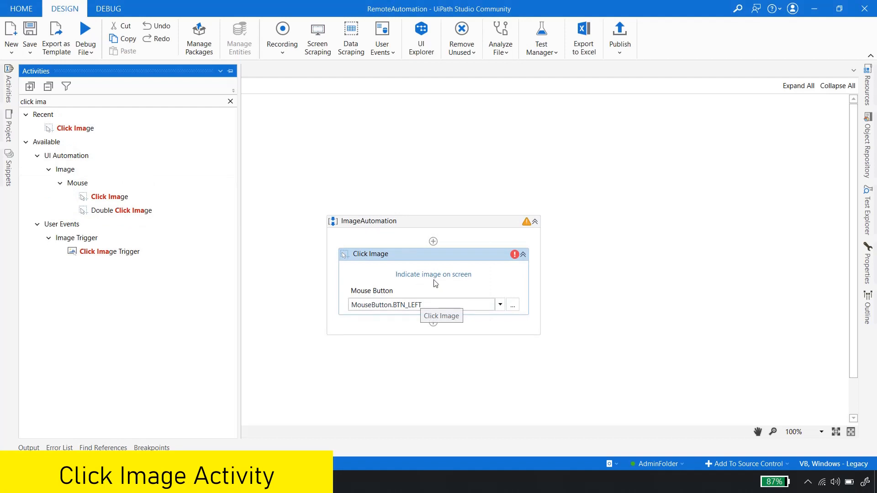
- Indicate the Mail link of the Yahoo Finance page in the remote desktop window as the Click Image target
key("alt+Tab")
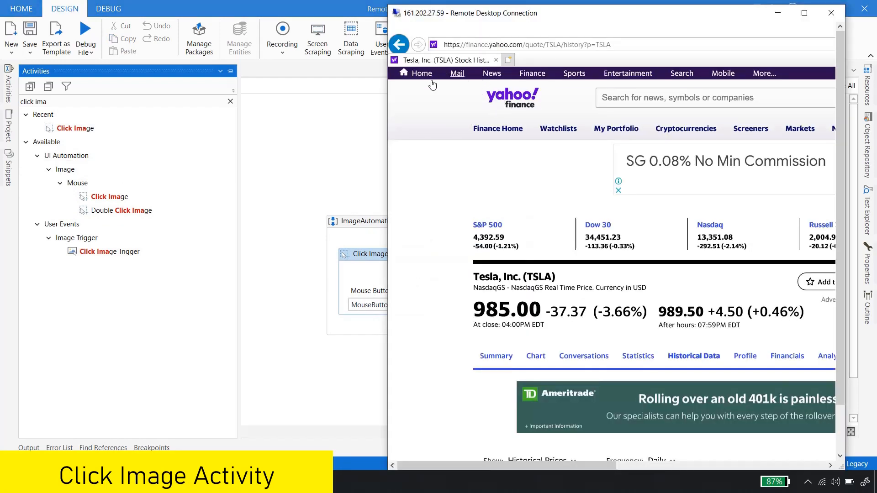
left_click(307, 163)
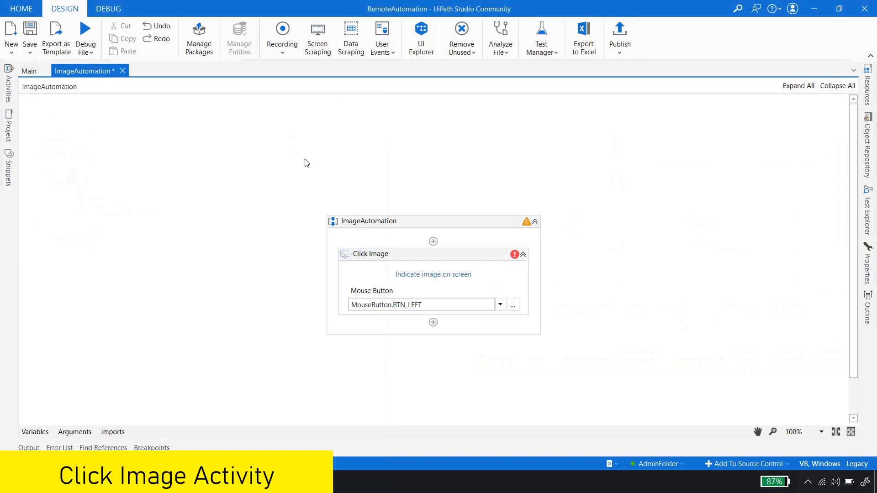
left_click(432, 275)
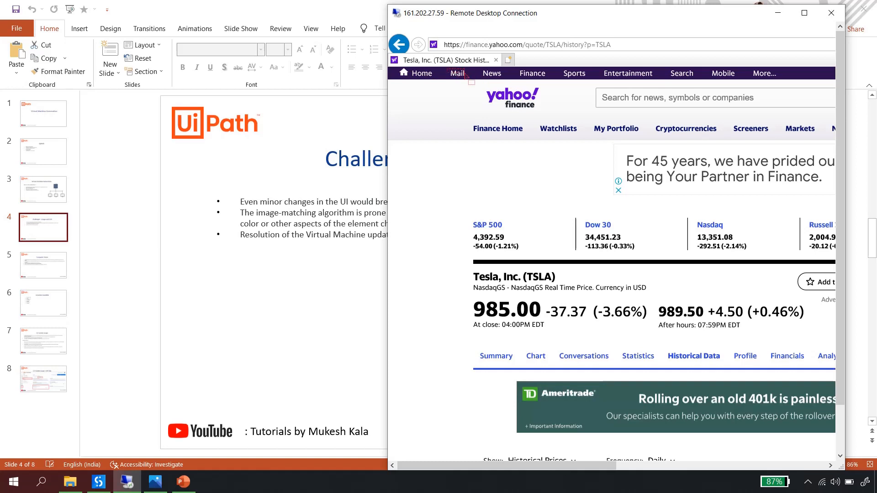
left_click_drag(465, 74, 467, 80)
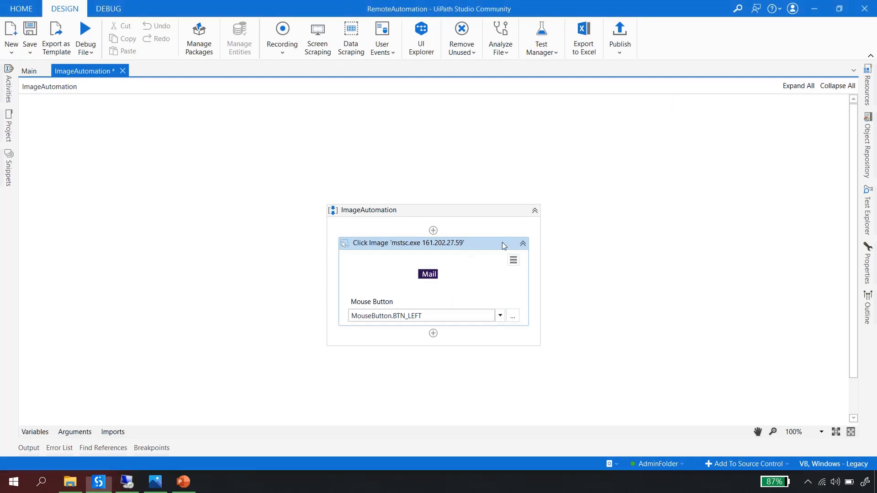
- Examine the Click Image activity's Image properties, including accuracy and profile
left_click(869, 279)
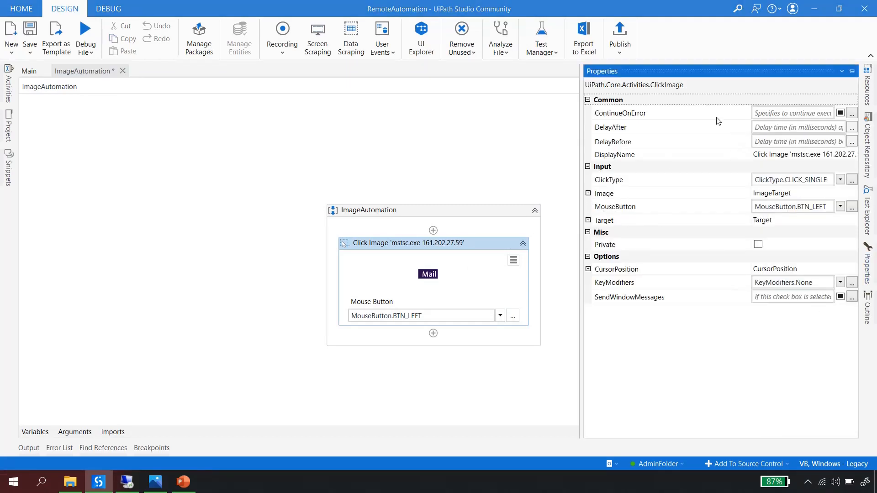
left_click(588, 194)
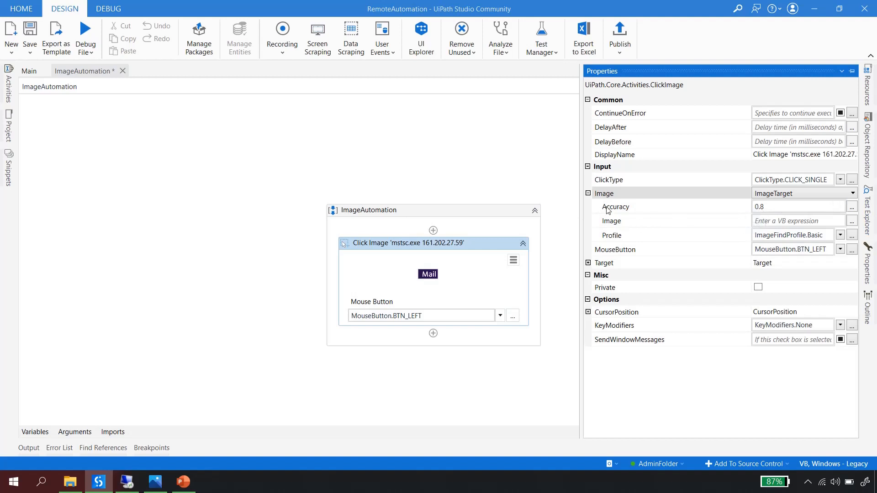
mouse_move(608, 210)
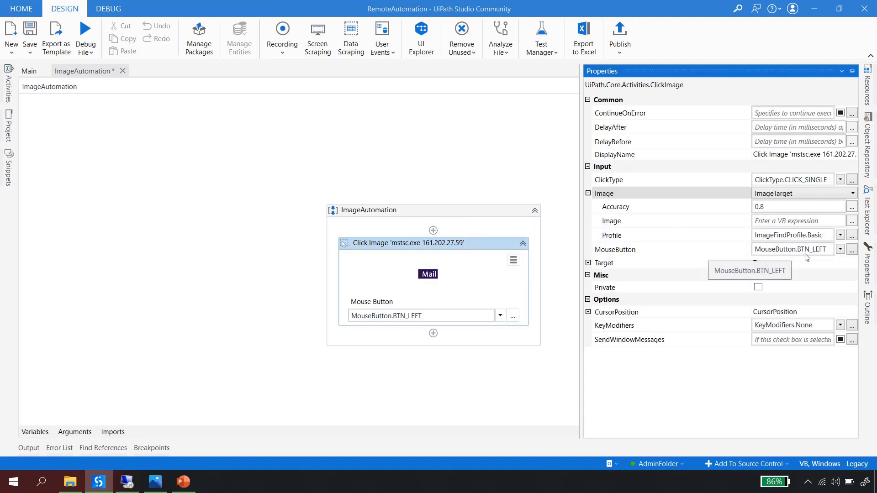
- Inspect the Click Image target's full selector in the Selector Editor and compare it with the remote desktop window
left_click(588, 263)
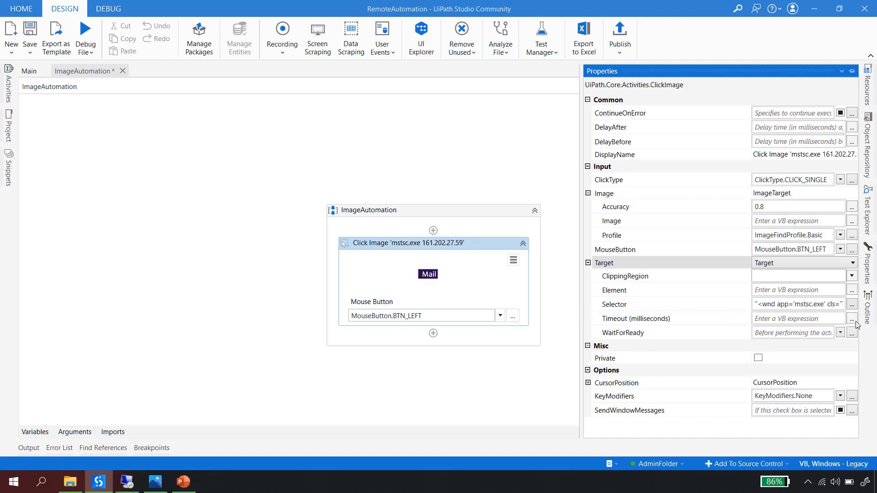
left_click(852, 305)
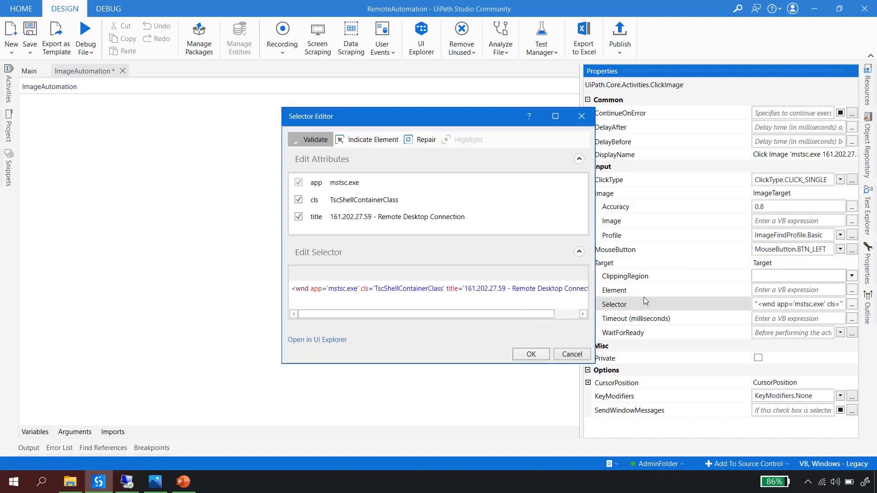
left_click_drag(424, 315, 521, 314)
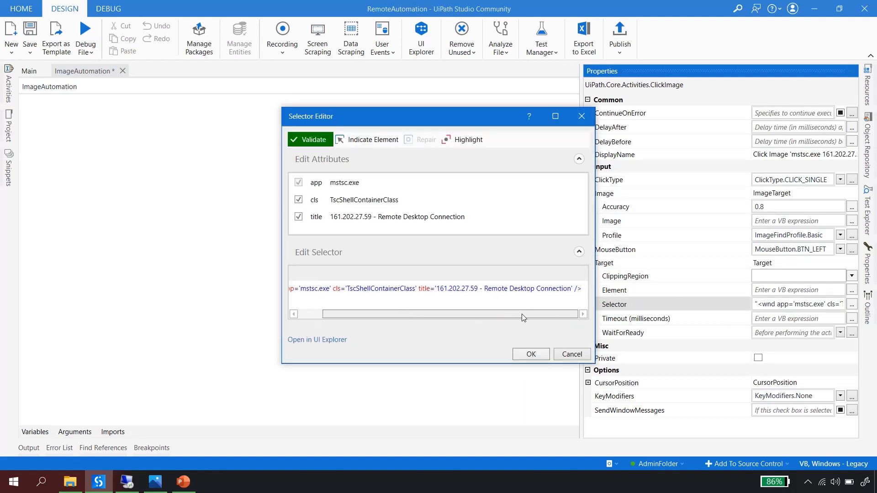
left_click(132, 486)
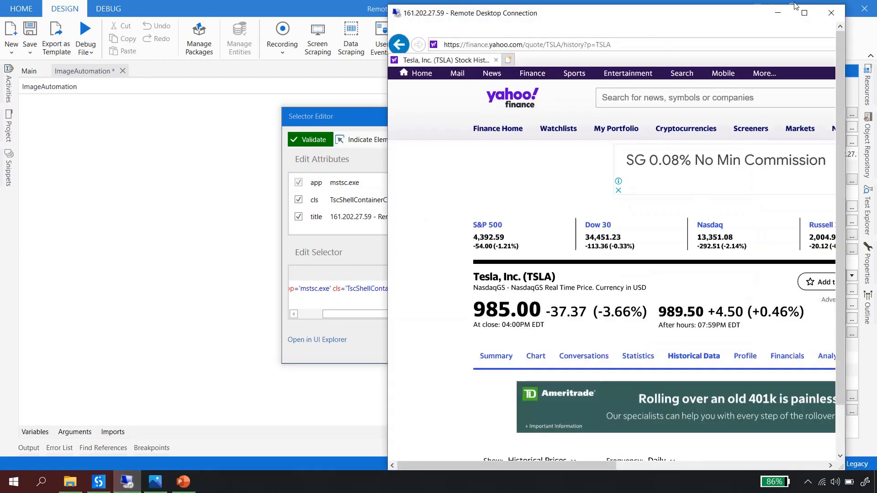
left_click(777, 13)
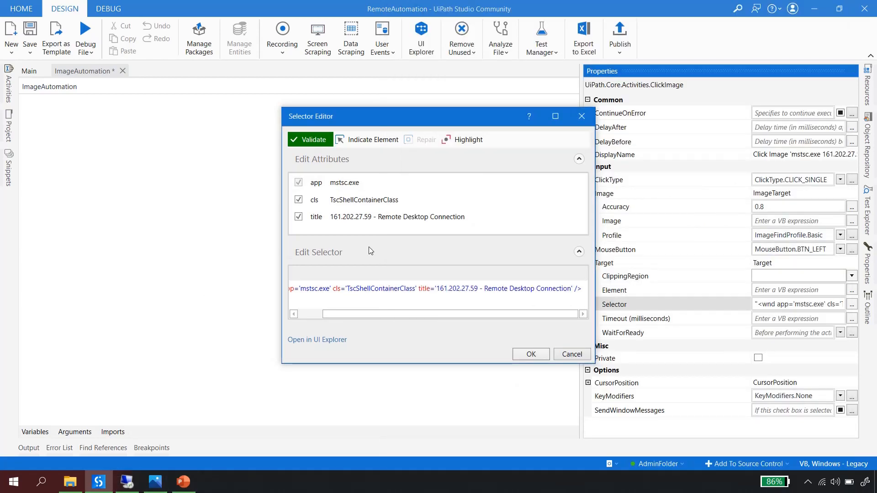
left_click(537, 355)
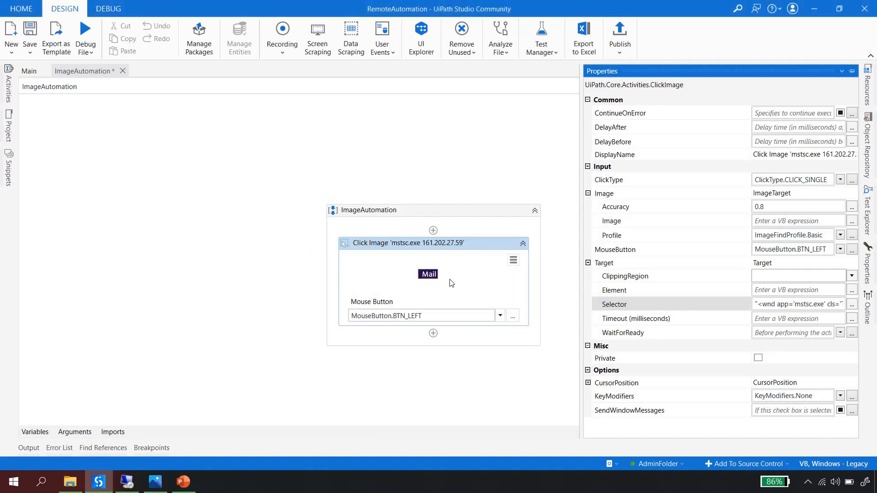
- Review the Click Image cursor position options and save the ImageAutomation workflow
left_click(588, 384)
scroll(768, 416, "down", 1)
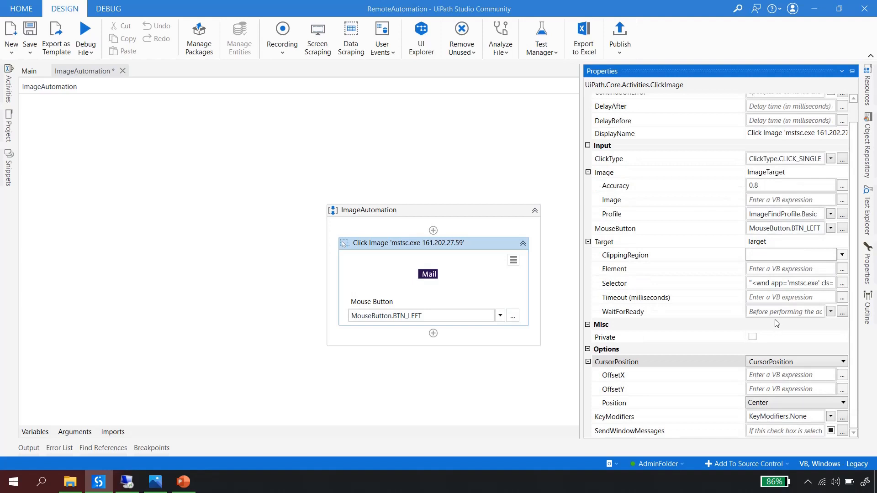
scroll(777, 322, "up", 1)
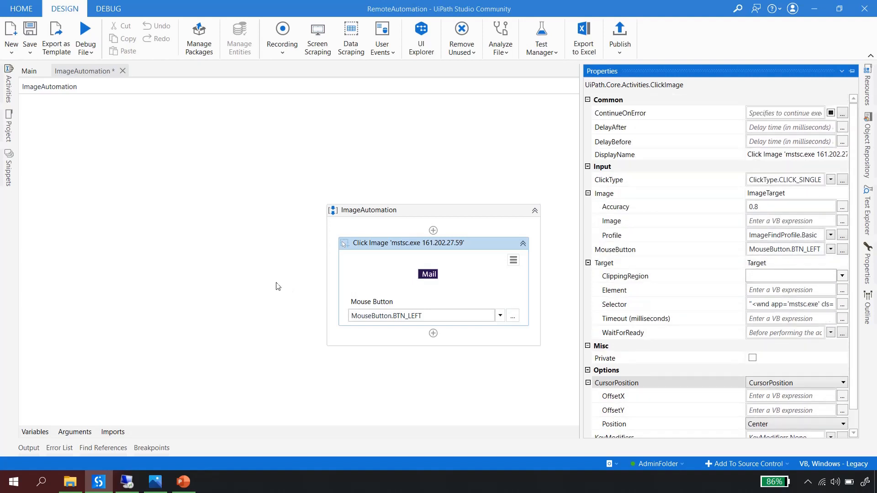
left_click(231, 251)
key("ctrl+s")
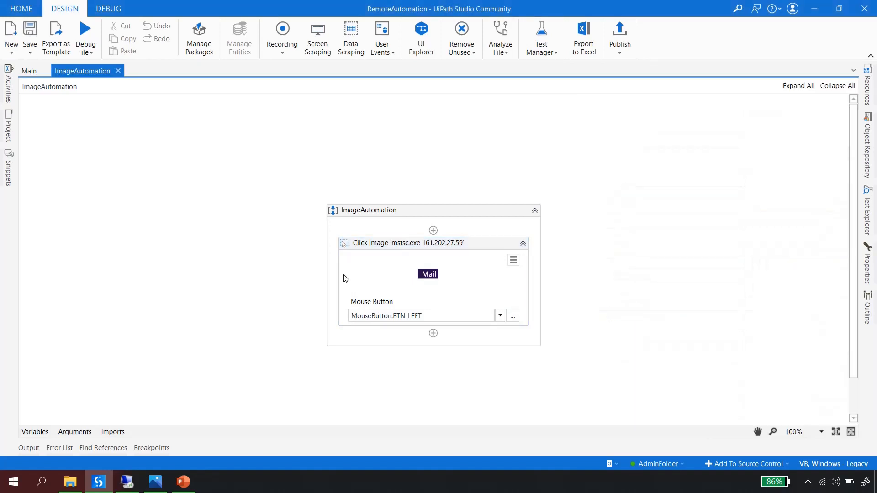
- Run only the ImageAutomation file and check in the remote desktop window whether the Mail link is opened
left_click(126, 481)
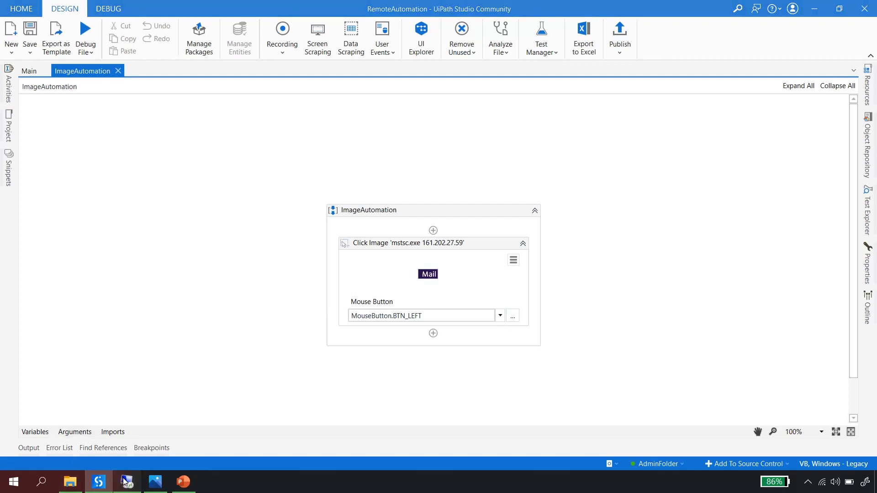
left_click(124, 481)
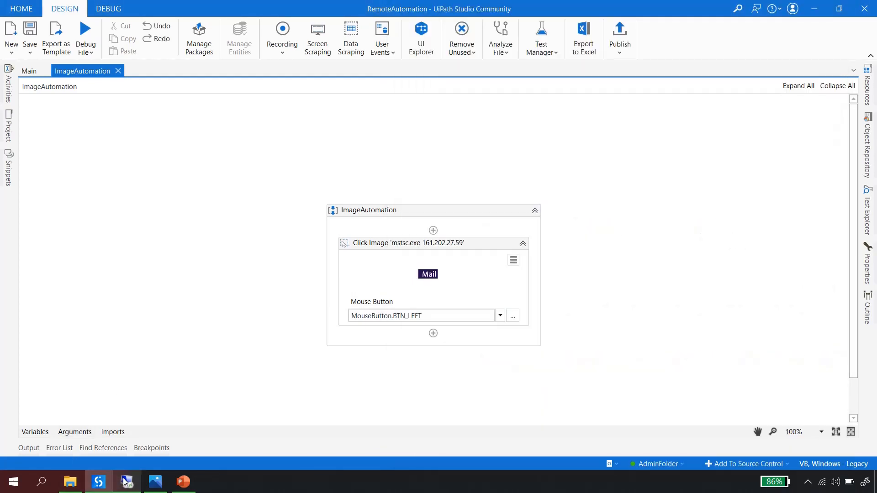
left_click(86, 50)
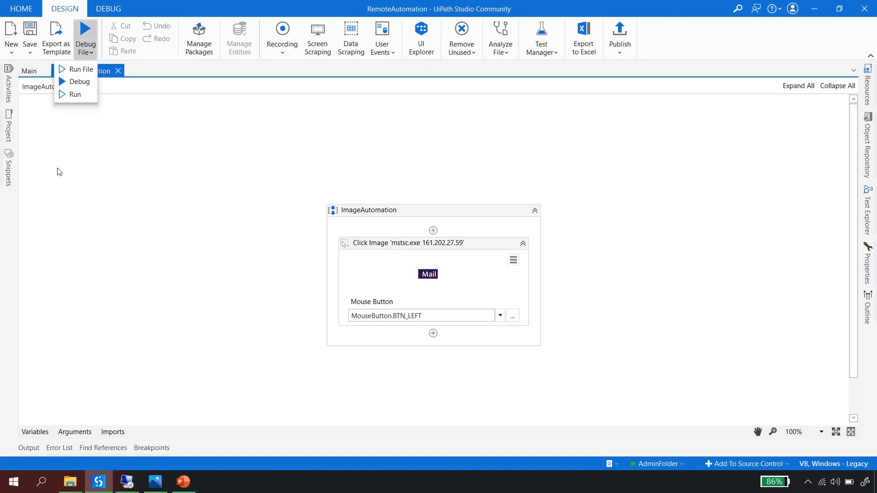
left_click(75, 71)
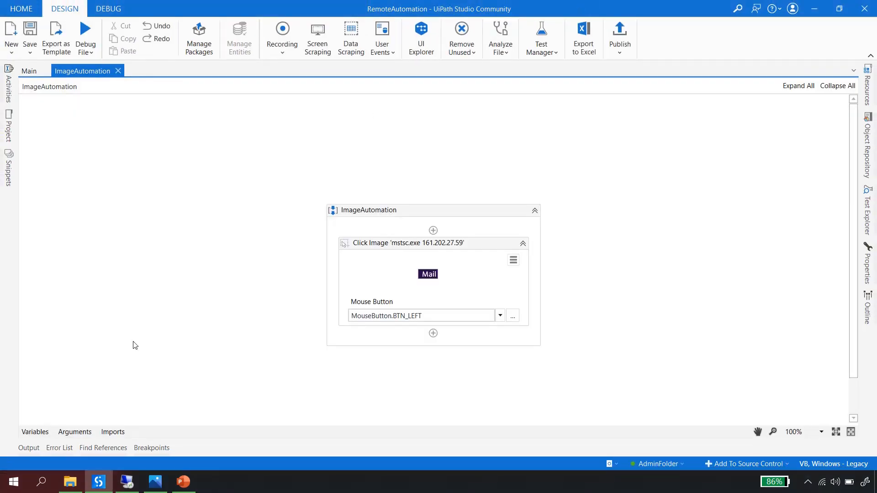
left_click(127, 481)
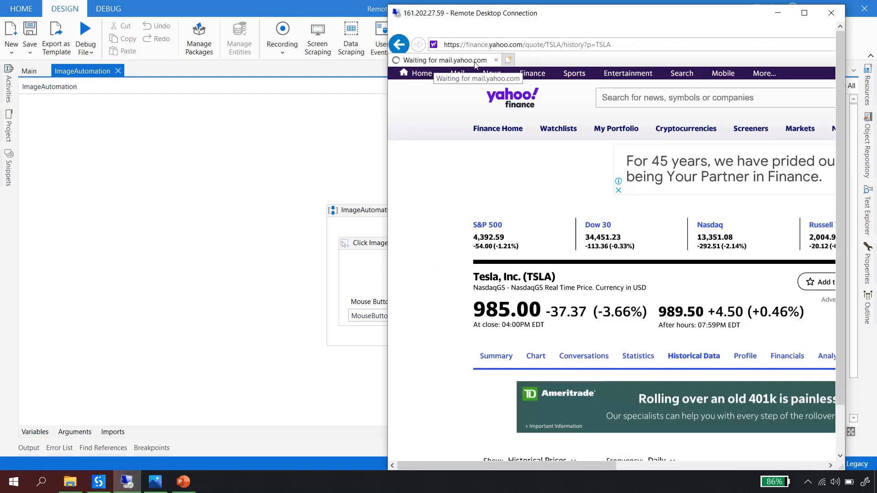
left_click(211, 171)
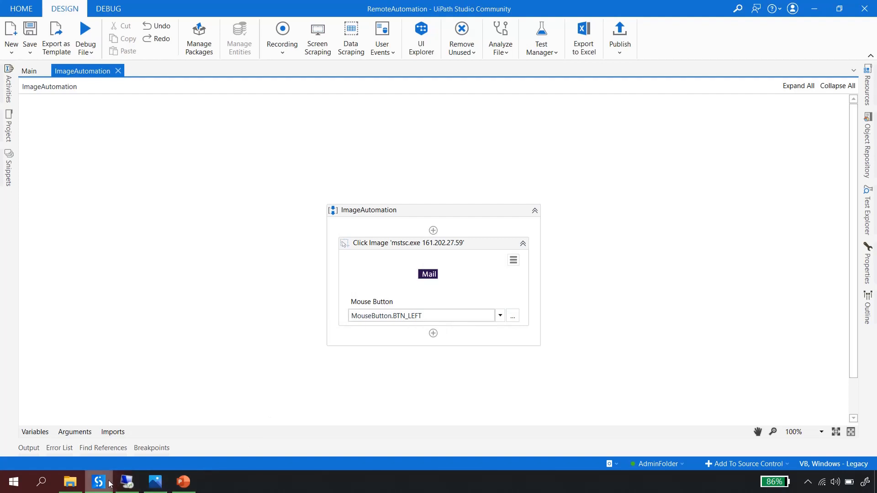
- Compare the OCR scrape preview with the remote Tesla price history and view the available scraping methods
left_click(127, 482)
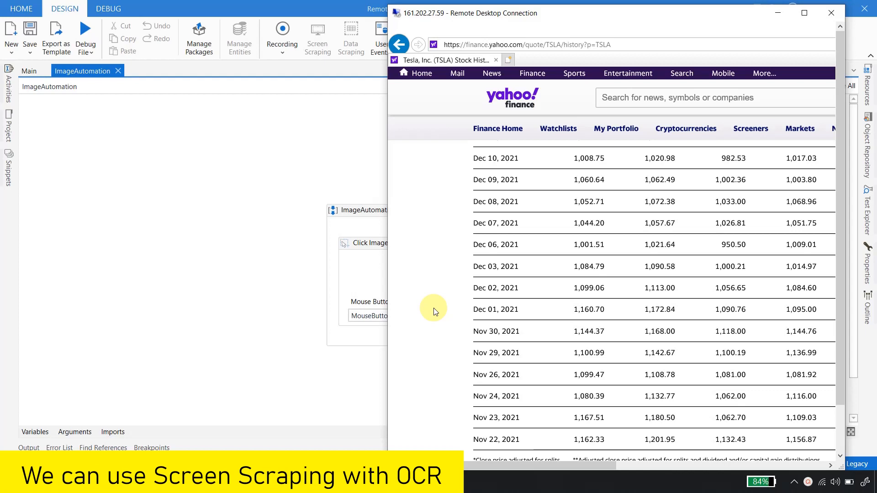
left_click(329, 86)
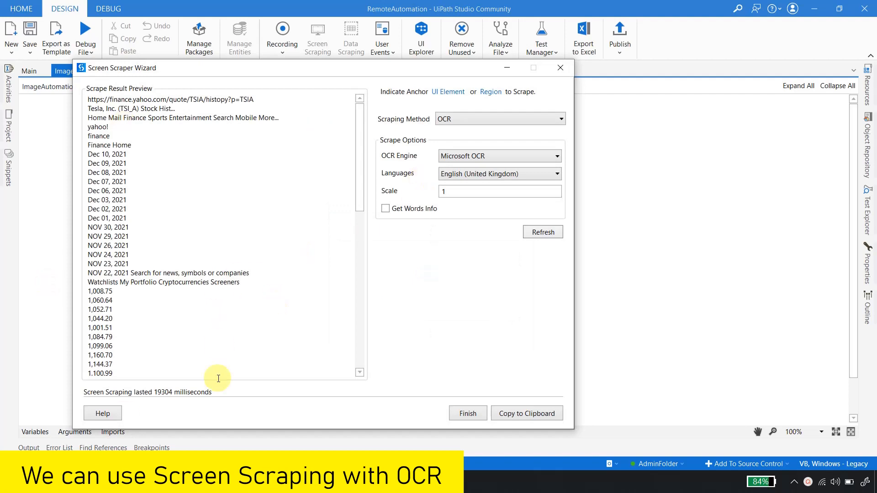
left_click(128, 482)
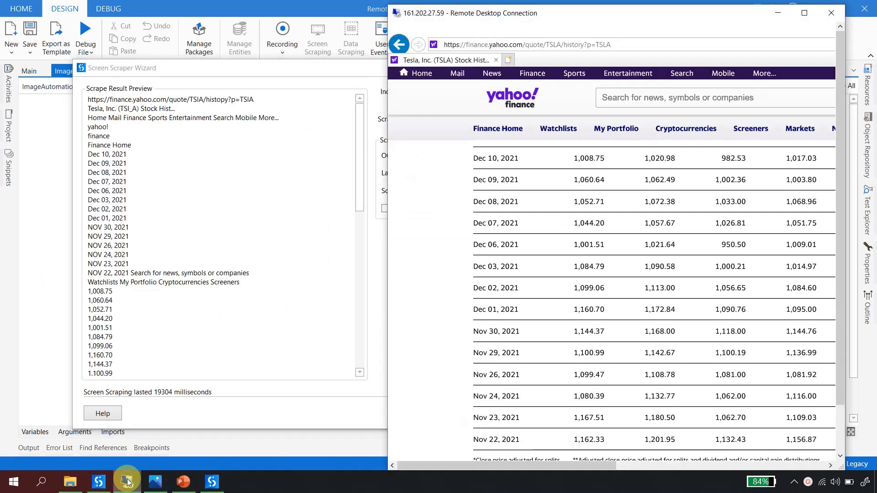
left_click(128, 482)
left_click(473, 117)
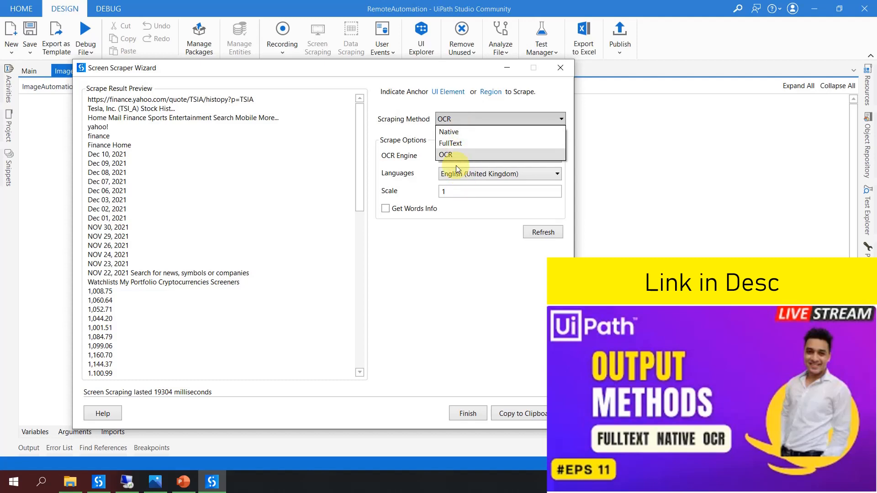
key("alt+Tab")
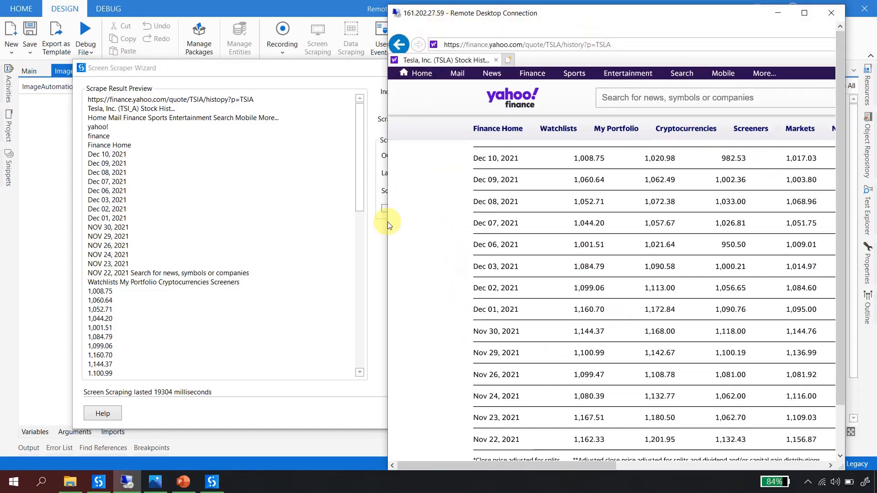
- Keep OCR as the scraping method and check the scrape preview against the Tesla price history in the remote desktop window
left_click(260, 195)
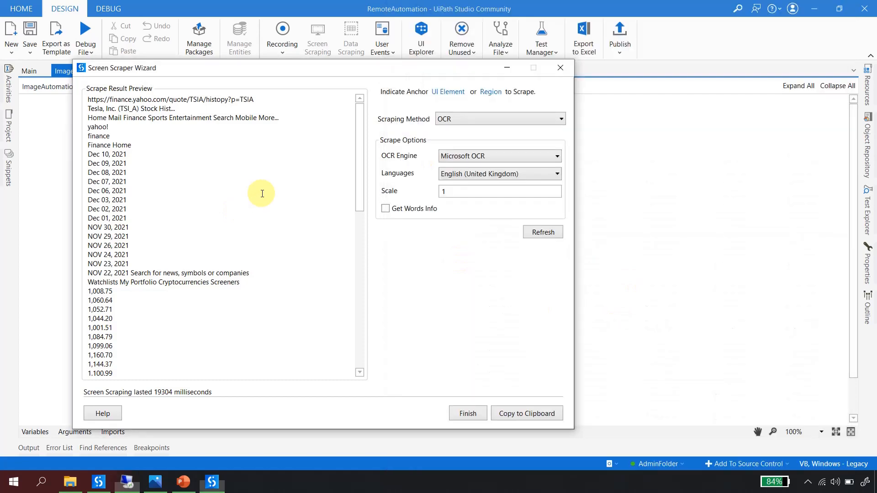
left_click(472, 120)
left_click(457, 153)
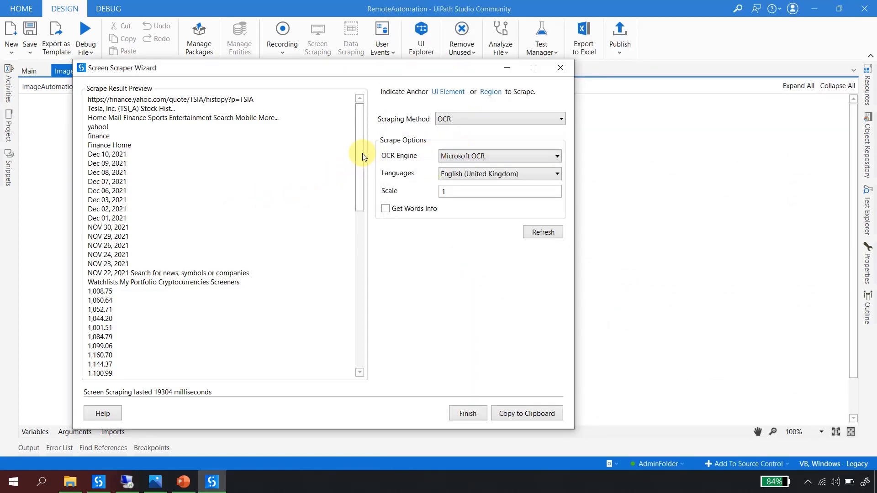
left_click_drag(360, 148, 369, 132)
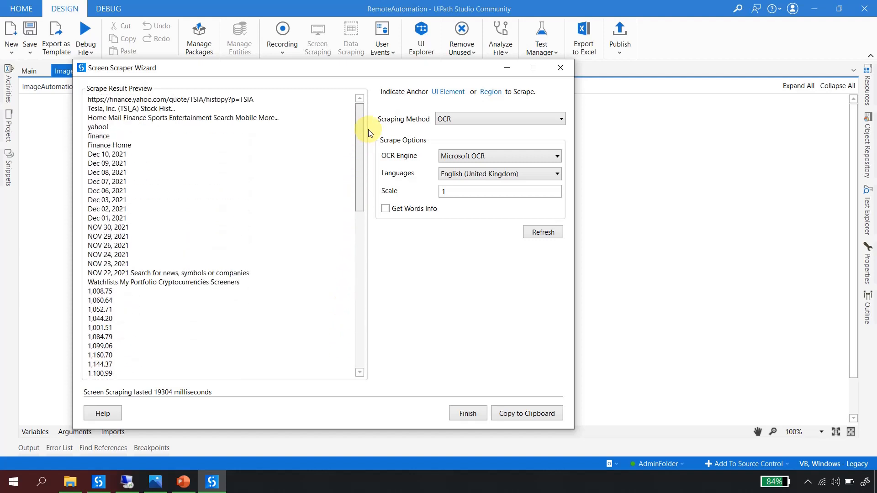
left_click(127, 485)
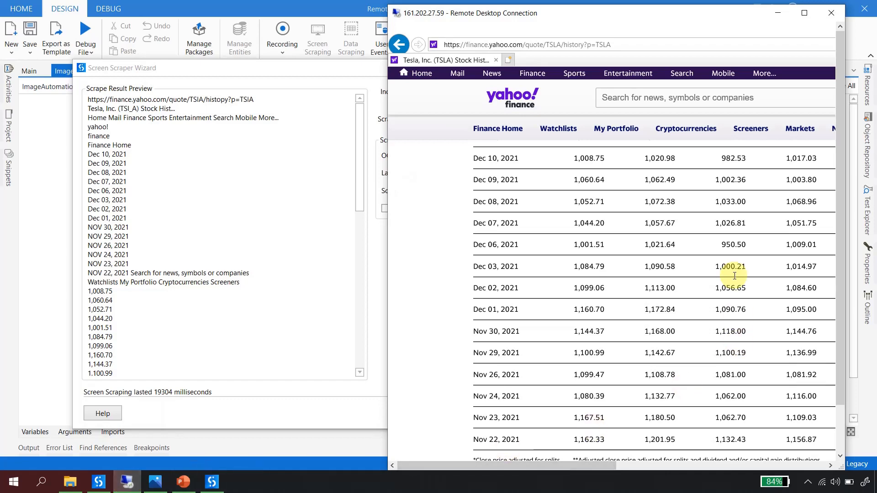
left_click(226, 238)
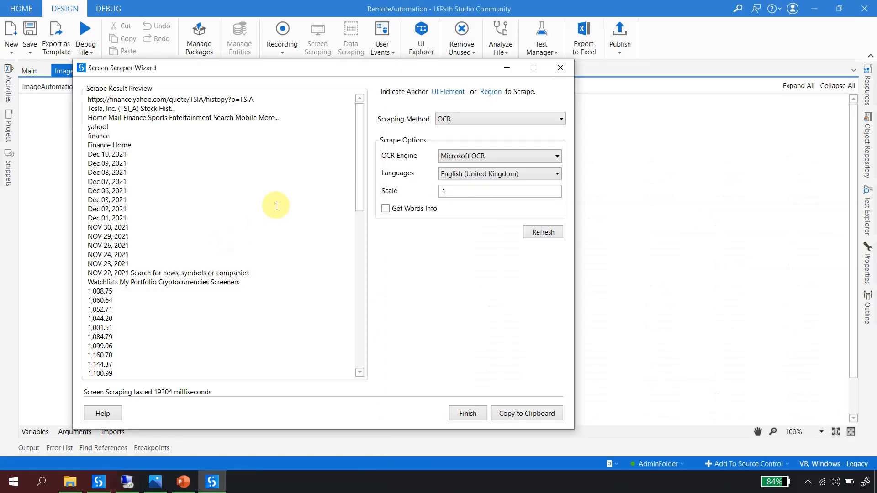
left_click_drag(358, 172, 364, 155)
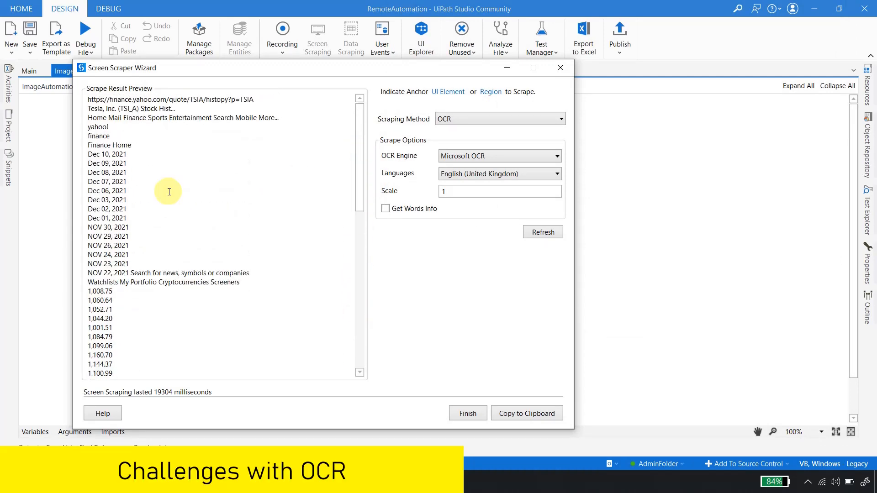
- Examine how the scraped dates and prices are arranged in the preview and compare them with the rows of the remote price table
left_click_drag(91, 145, 213, 329)
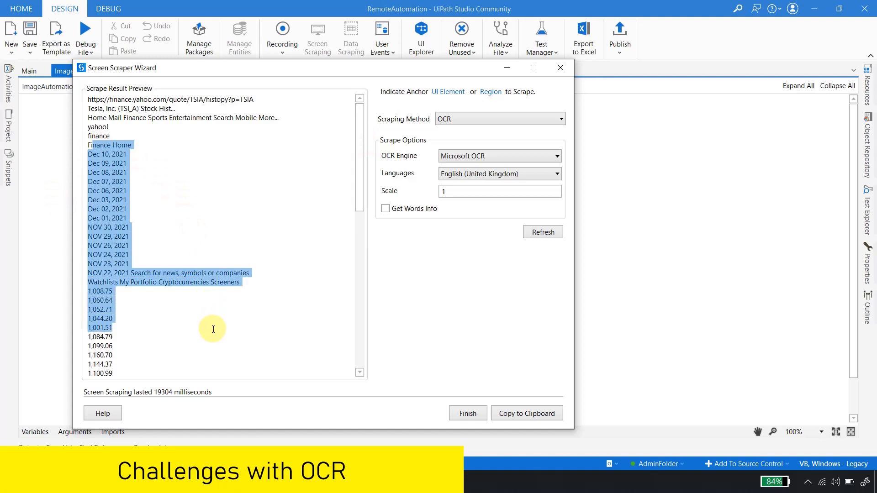
left_click(222, 282)
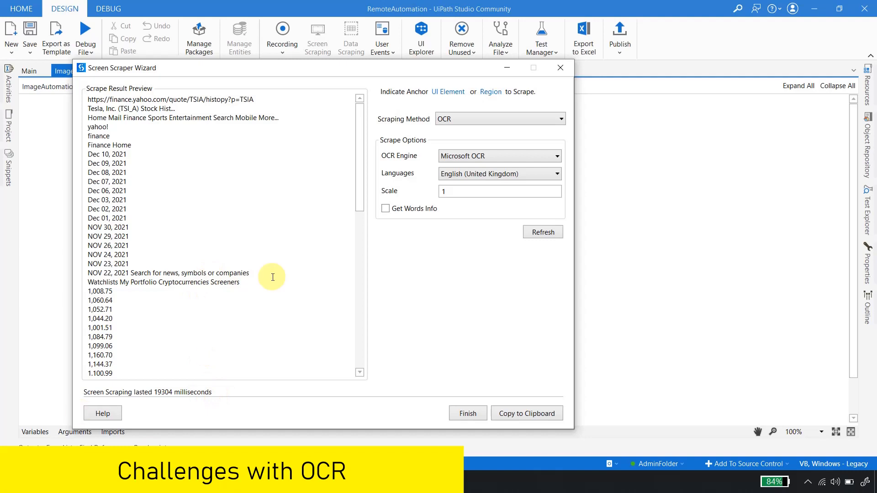
scroll(286, 270, "down", 2)
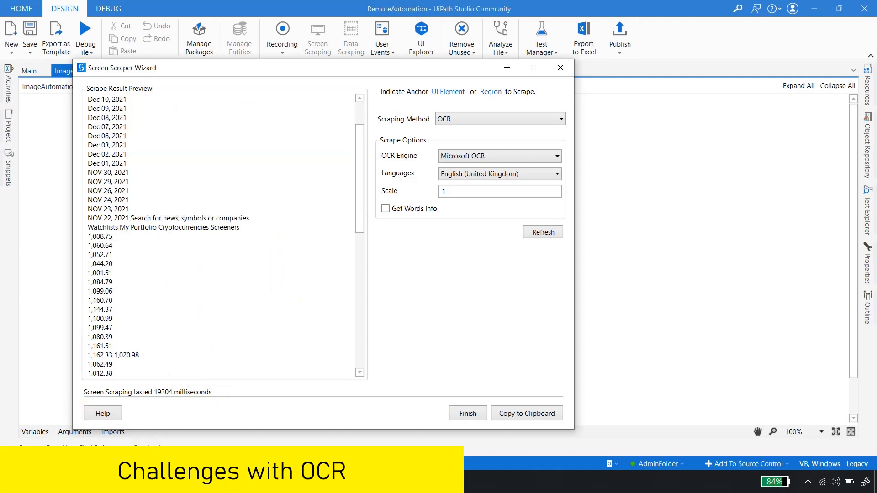
key("alt+Tab")
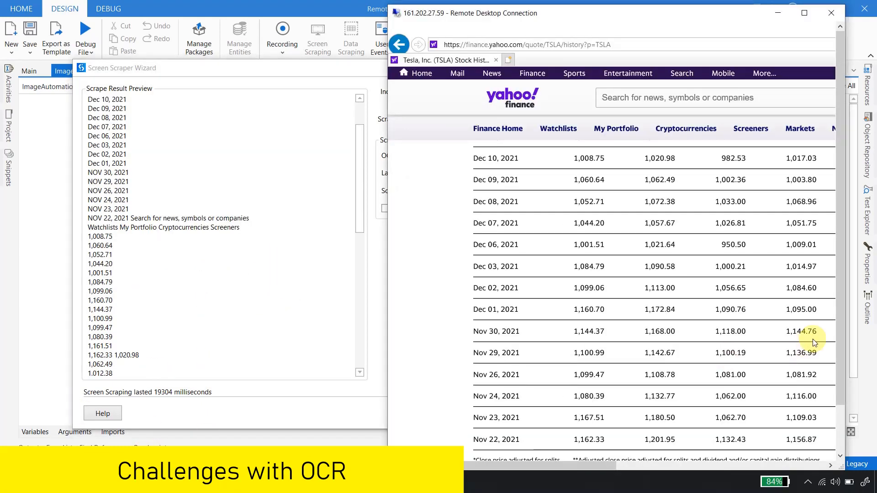
left_click(841, 436)
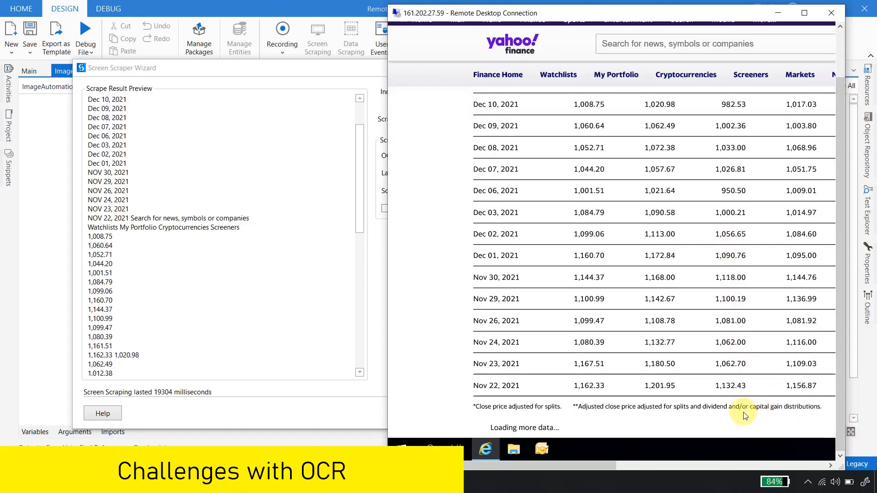
scroll(767, 171, "up", 3)
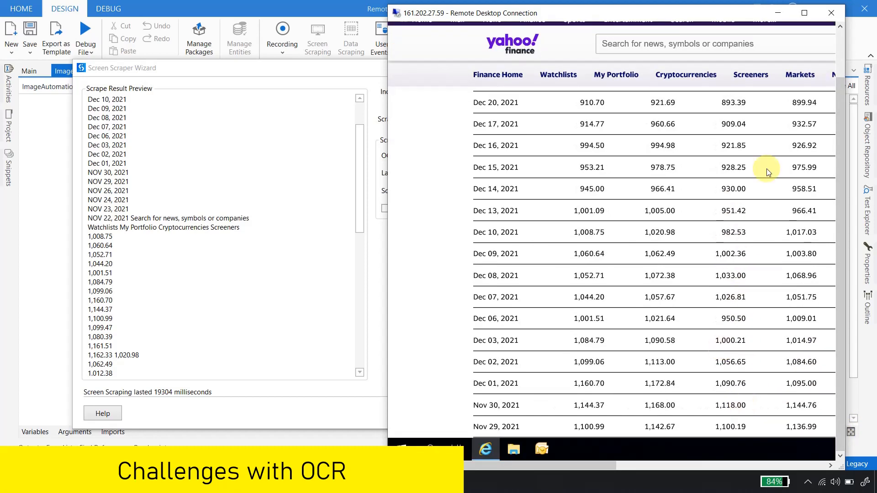
left_click(838, 34)
left_click(778, 14)
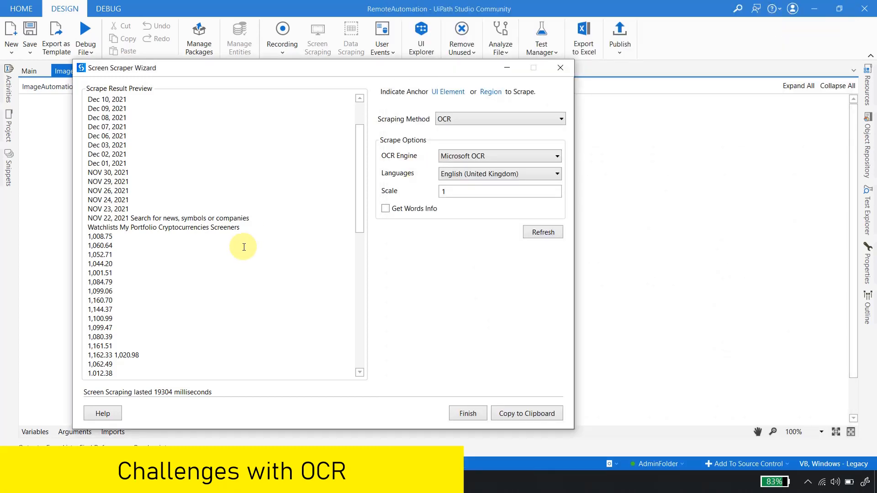
- Finish the OCR scrape to add it to the ImageAutomation workflow and inspect the generated Get OCR Text and Microsoft OCR activities
left_click(468, 413)
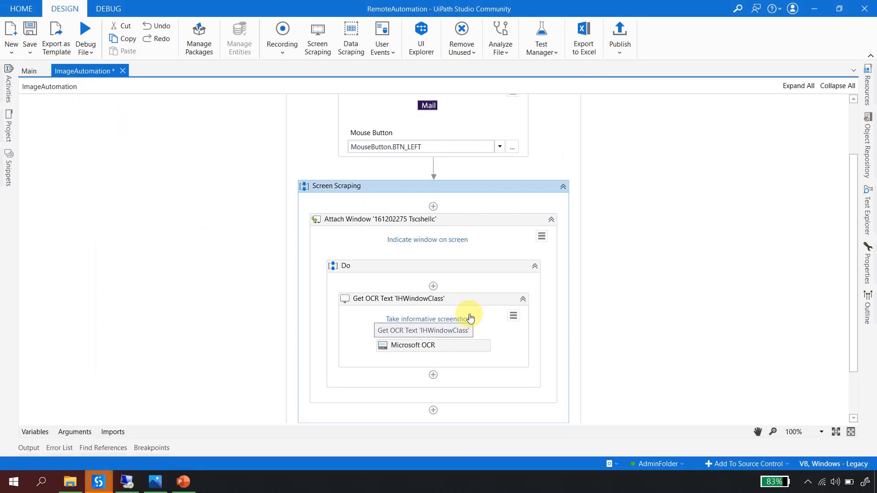
scroll(470, 319, "up", 3)
scroll(487, 210, "down", 1)
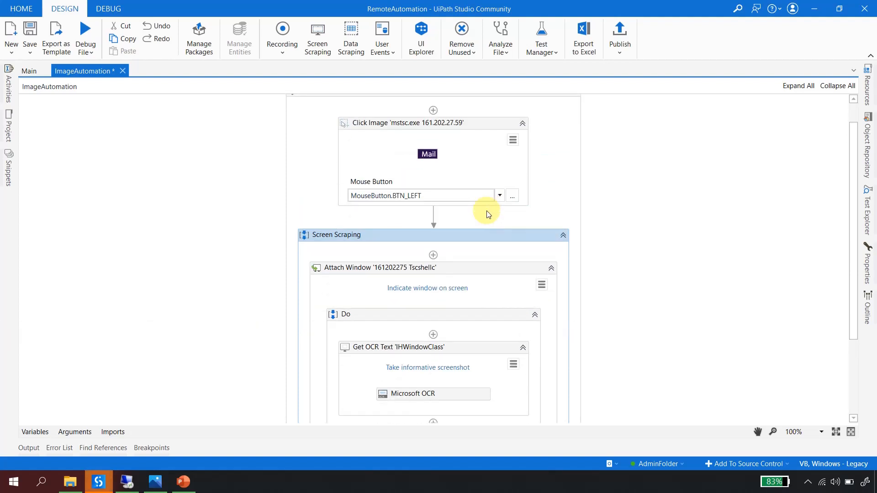
scroll(487, 213, "down", 1)
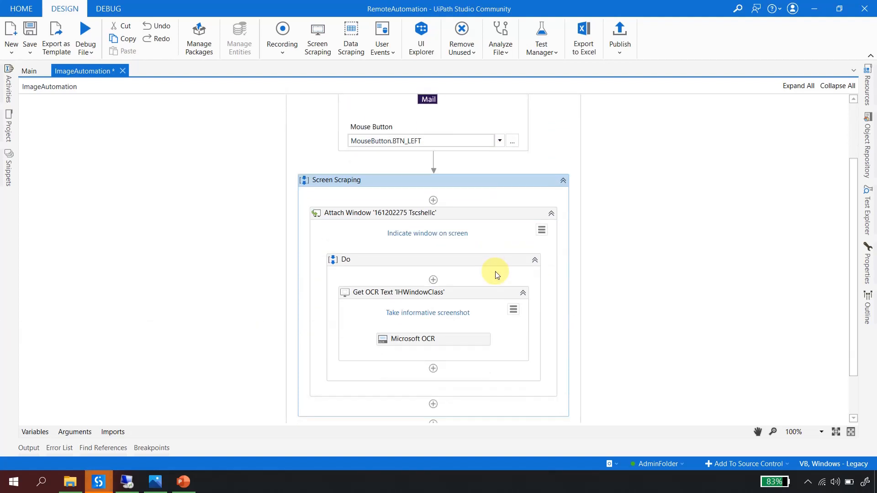
left_click(466, 302)
left_click(475, 343)
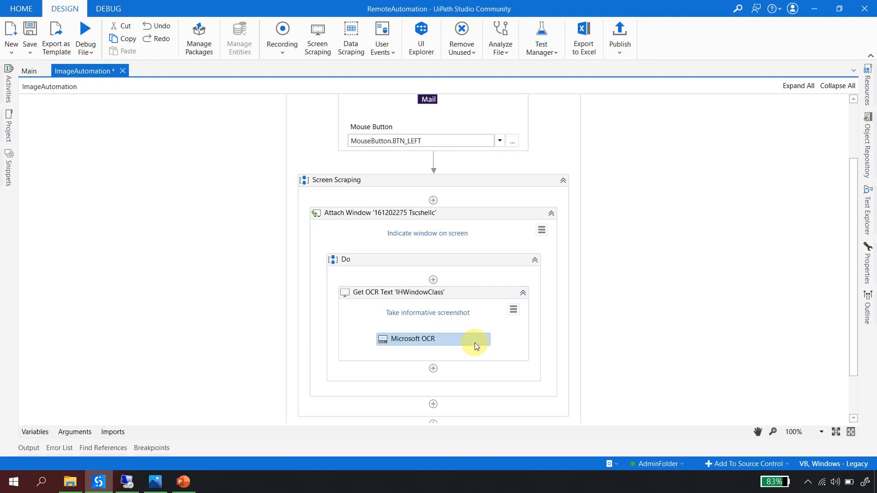
- Switch to the PowerPoint presentation and view the slide on image and OCR challenges
left_click(179, 489)
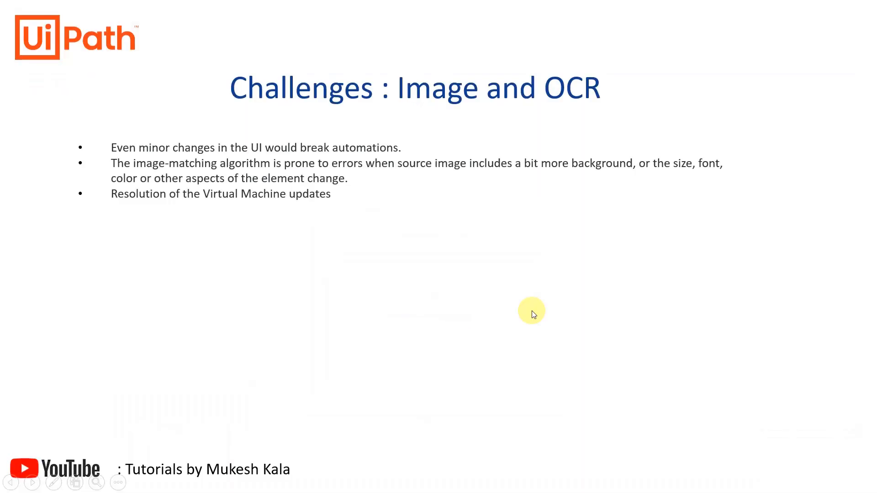